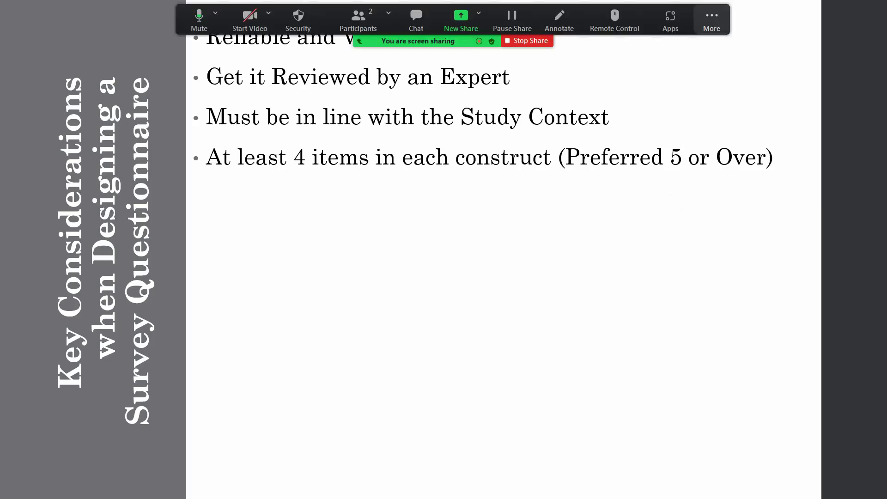
Switch from the PowerPoint slide show to the questionnaire document in Word.
key("alt+Tab")
Highlight the Internal Stakeholder item statements, the 1–5 scale headings and the Scale legend row.
left_click(177, 200)
left_click_drag(177, 201, 249, 282)
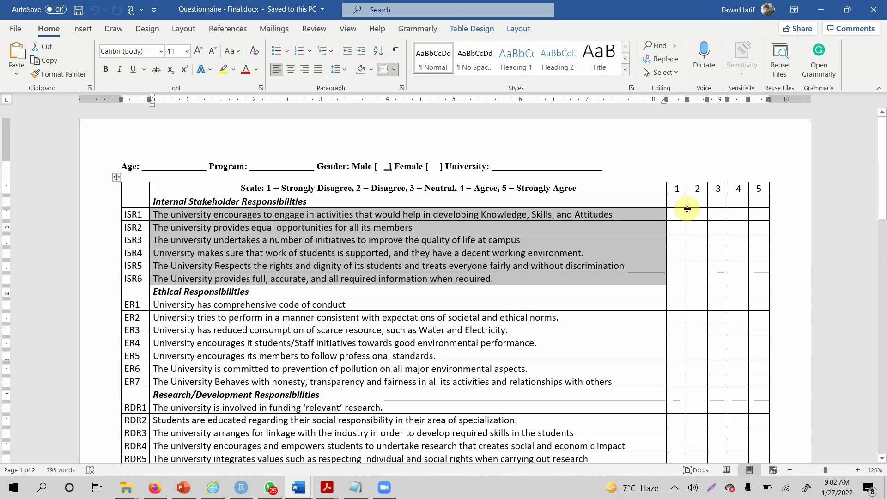
left_click_drag(677, 192, 773, 188)
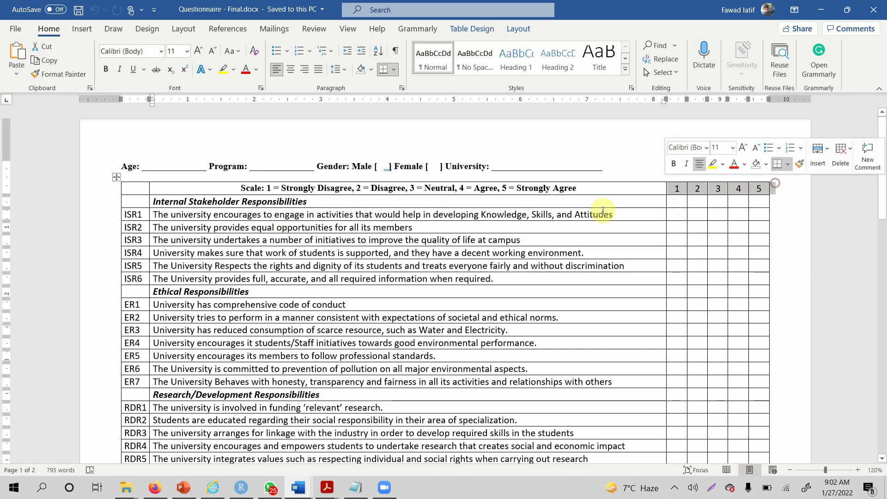
left_click_drag(579, 188, 207, 189)
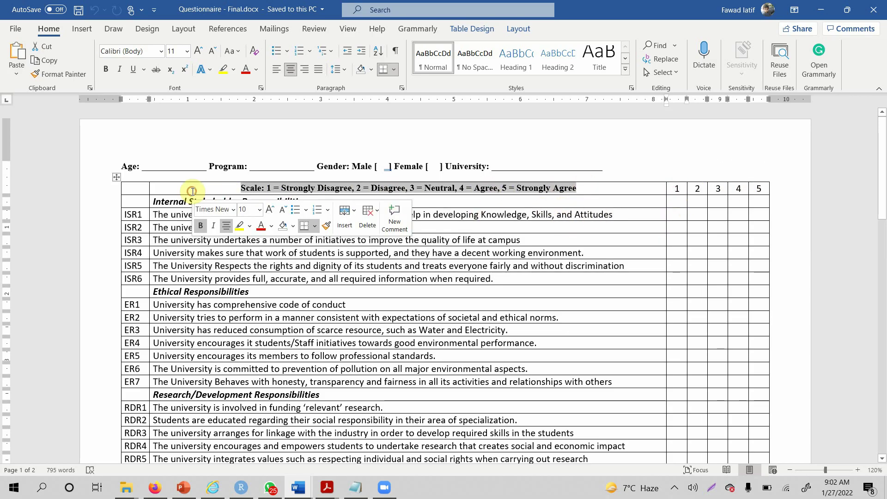
Highlight the ER1–ER7 Ethical Responsibilities statements, then the Internal Stakeholder items again.
left_click(248, 292)
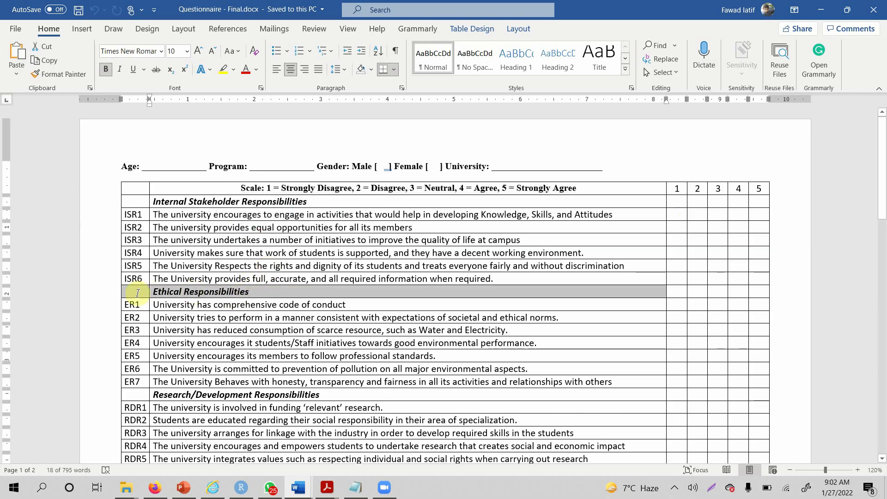
left_click_drag(171, 305, 202, 378)
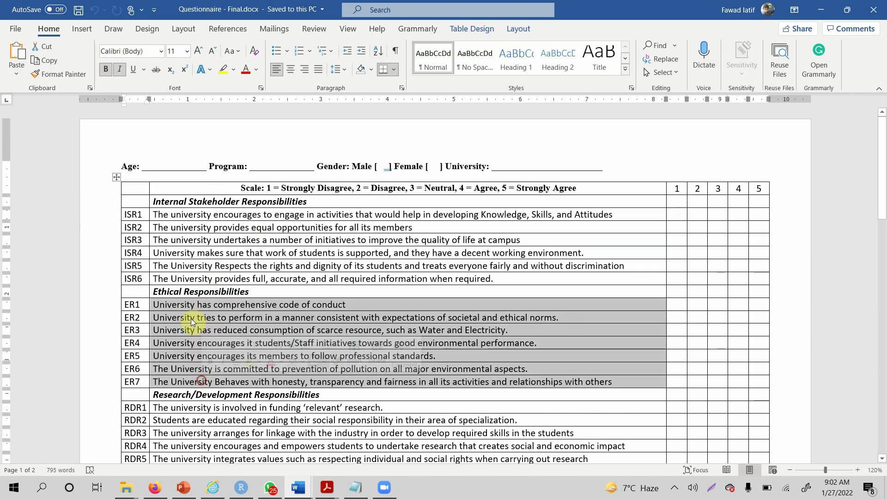
left_click(184, 292)
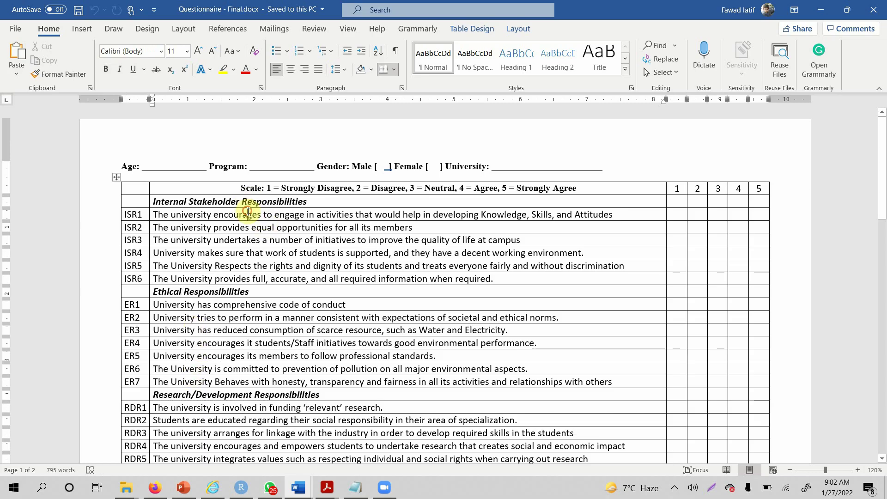
left_click_drag(189, 202, 208, 262)
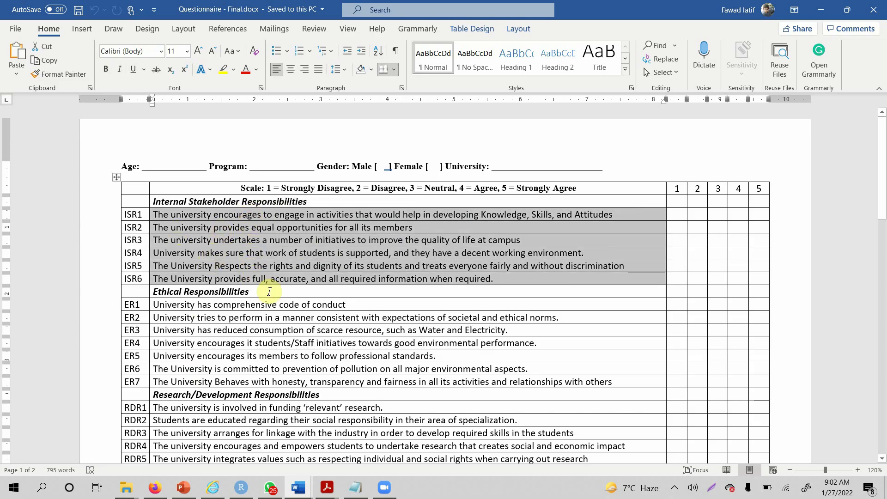
Scroll through the item table, then return to PowerPoint and resume the slide show.
scroll(257, 279, "down", 3)
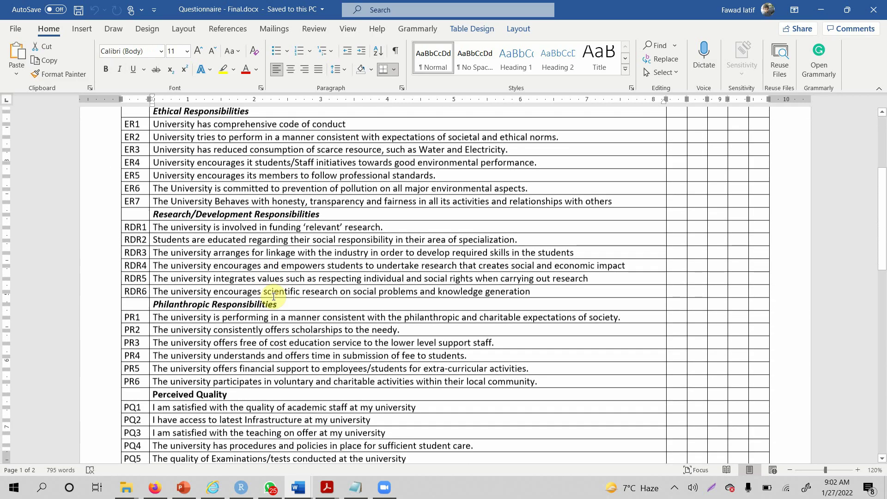
scroll(274, 297, "down", 10)
scroll(274, 297, "up", 7)
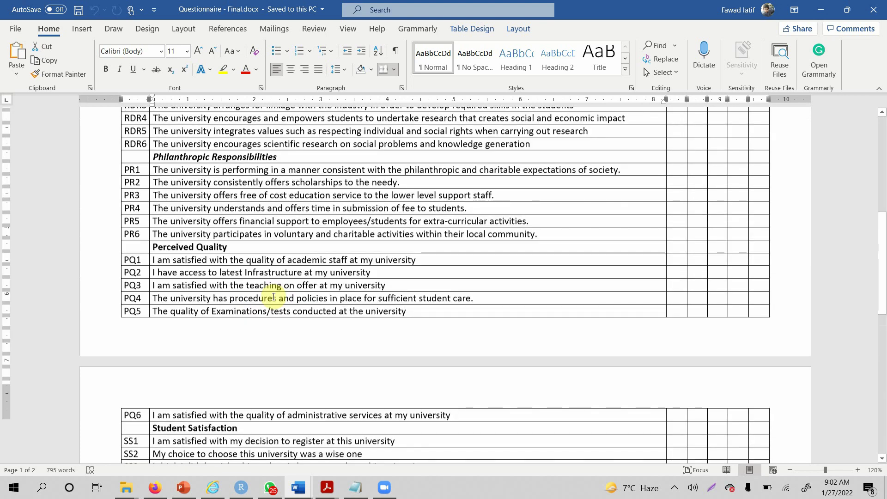
scroll(274, 297, "up", 5)
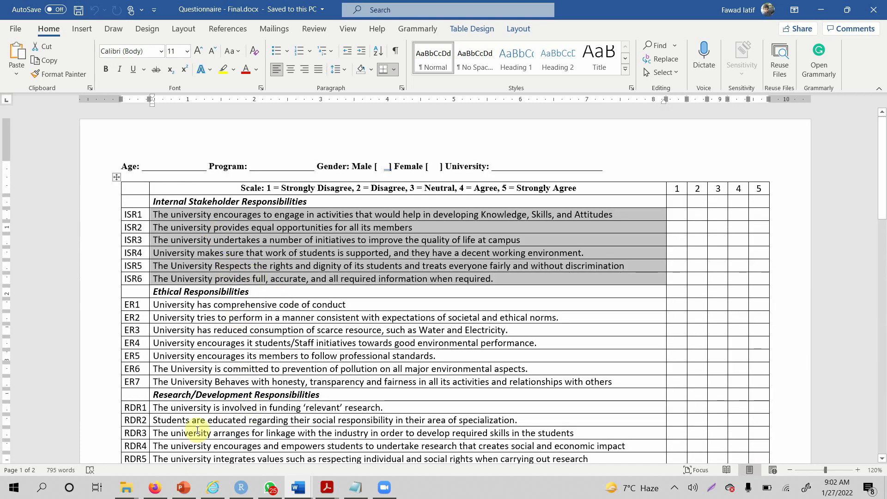
left_click(183, 487)
left_click(698, 470)
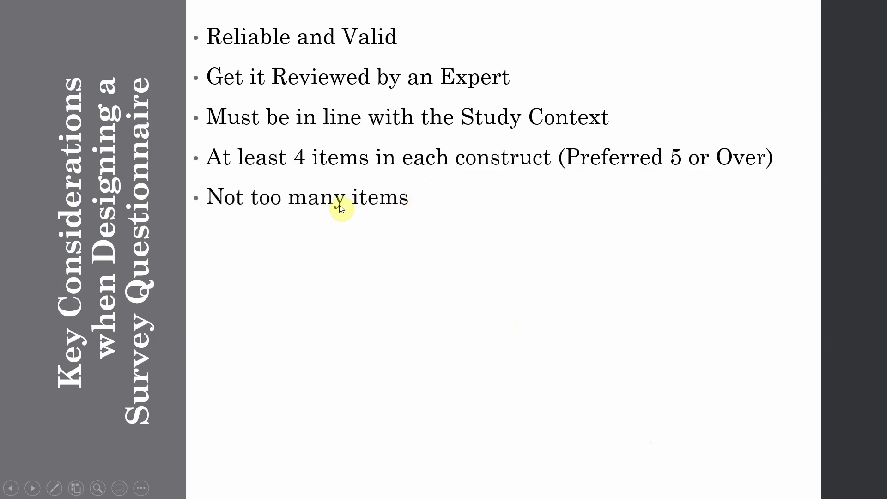
Reveal the next bullet, exit the slide show, and select the 'Make it Concise' bullet.
left_click(490, 254)
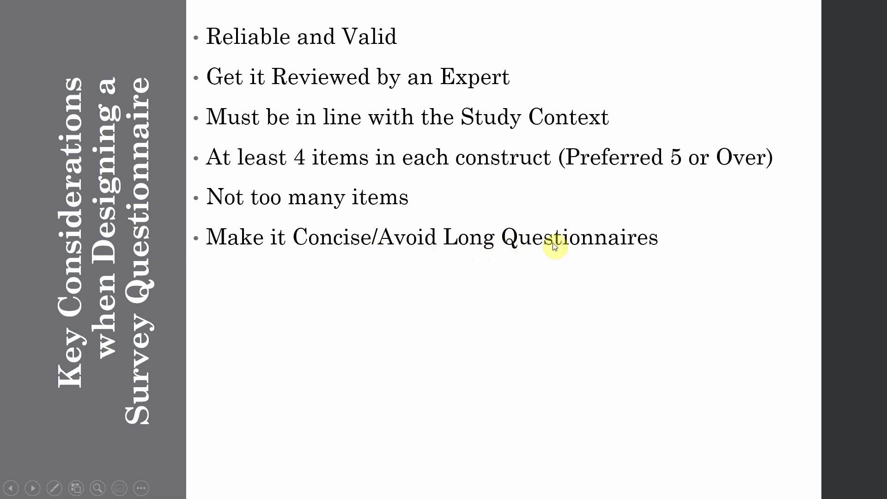
key("Escape")
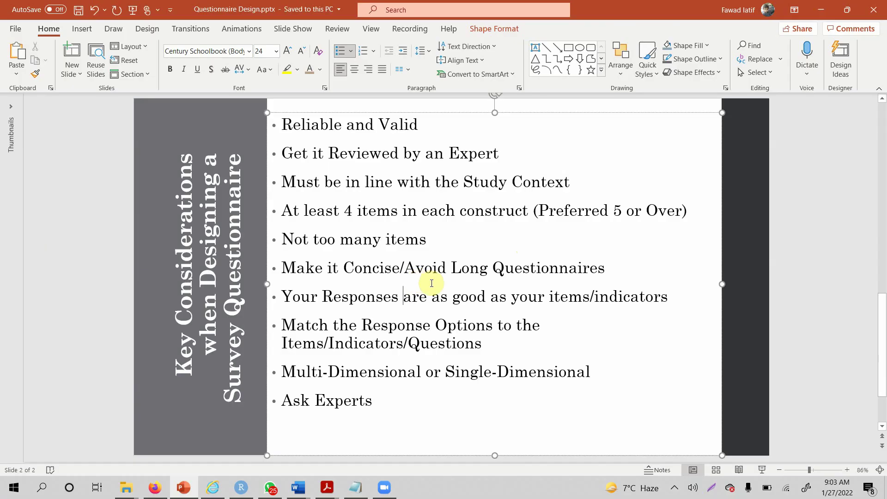
left_click_drag(283, 267, 543, 263)
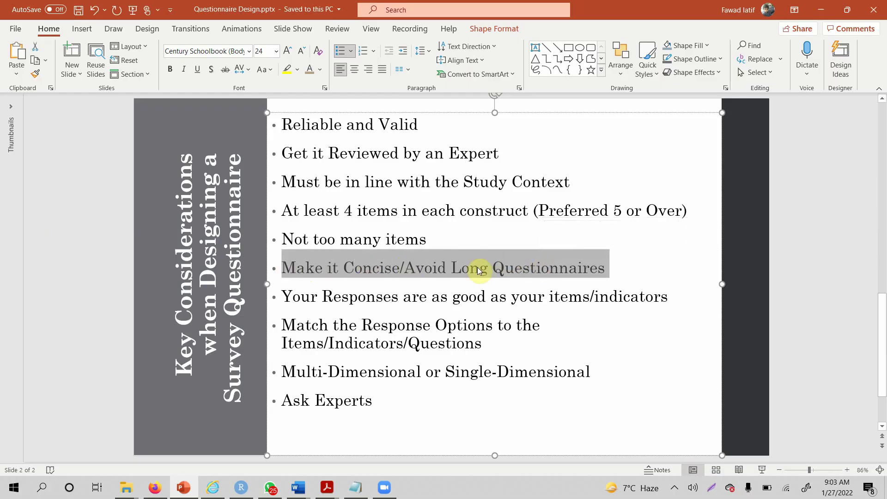
Bring up Questionnaire Format.docx and scroll through its item table.
mouse_move(303, 489)
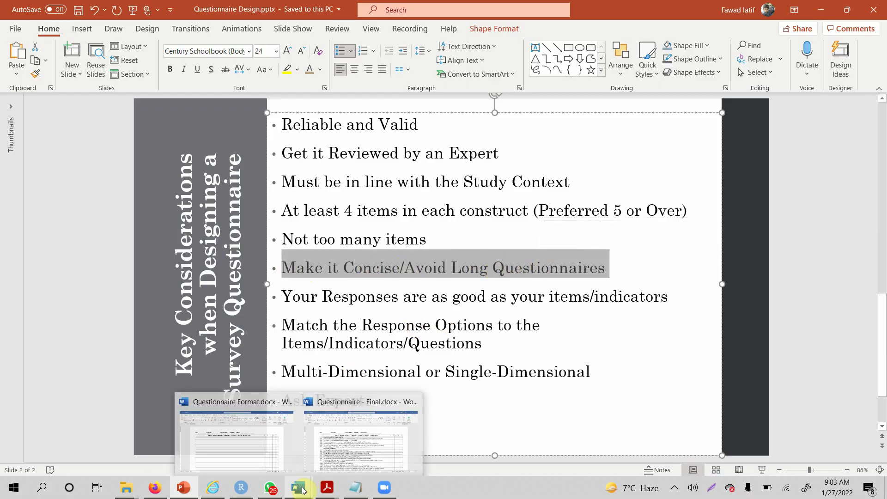
left_click(270, 465)
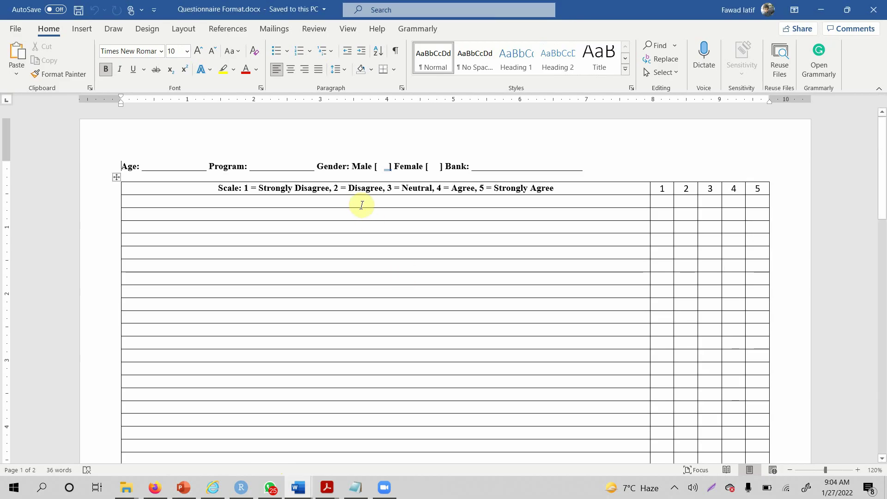
scroll(362, 205, "down", 15)
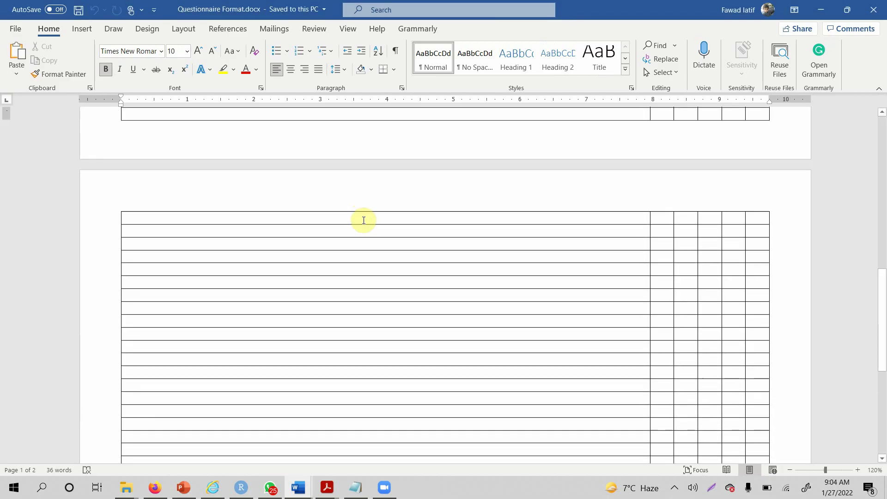
scroll(364, 223, "up", 5)
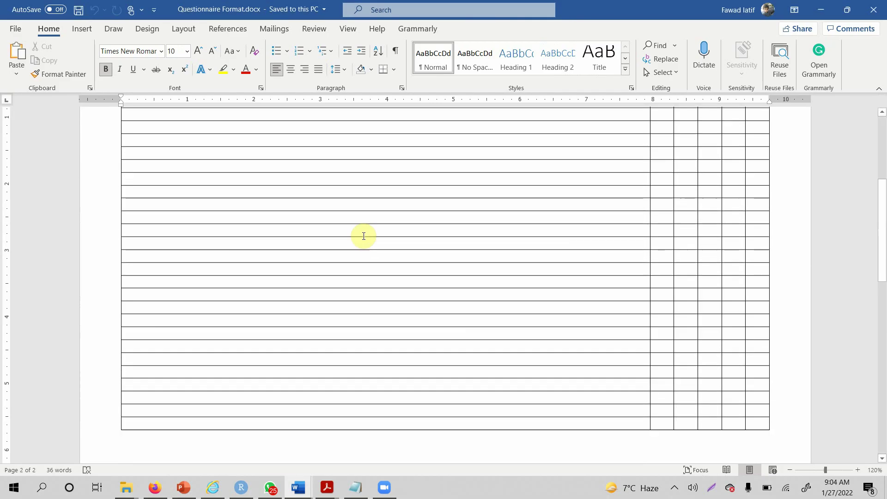
scroll(330, 247, "up", 5)
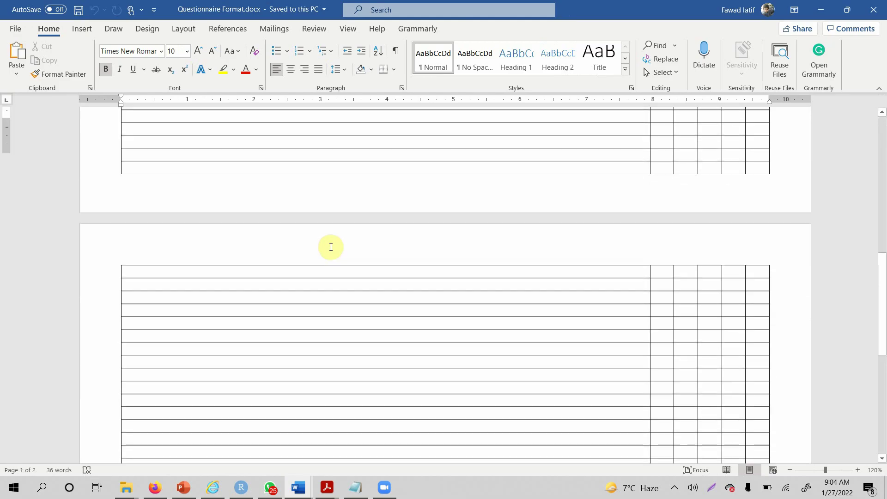
scroll(329, 247, "down", 1)
left_click(178, 353)
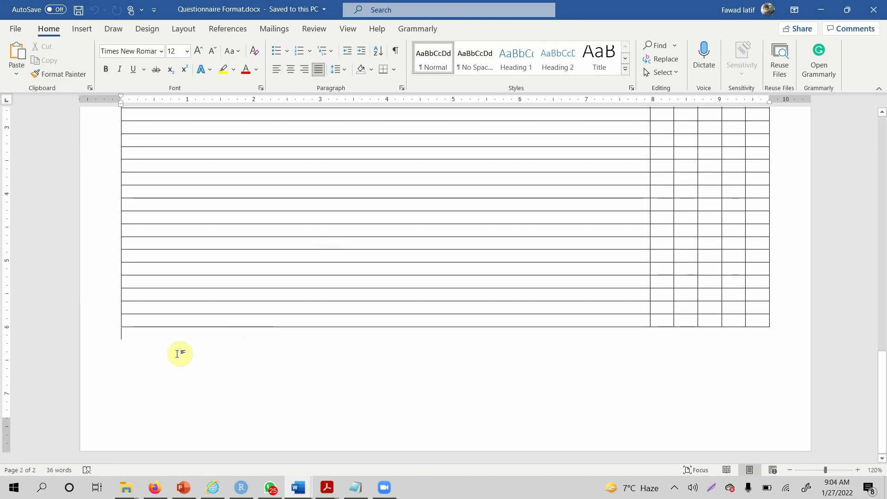
scroll(178, 354, "up", 10)
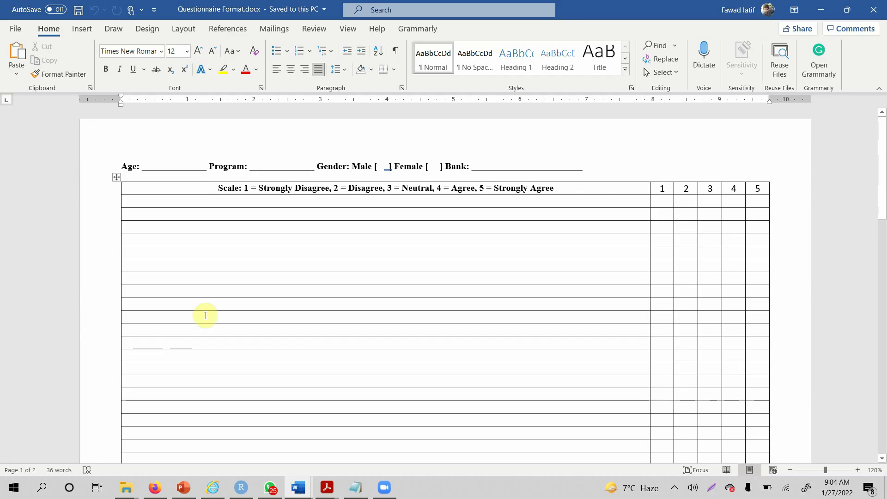
Place the caret in the empty item rows and check the font list without changing the font.
left_click(256, 205)
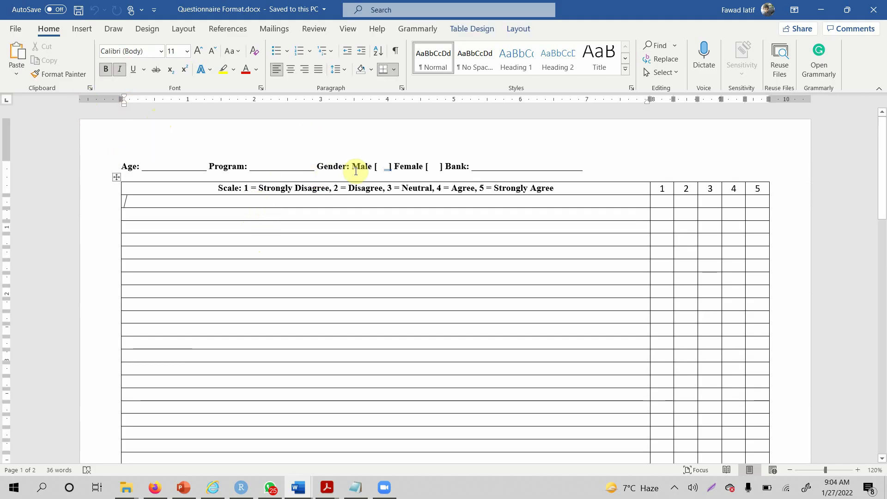
left_click(175, 212)
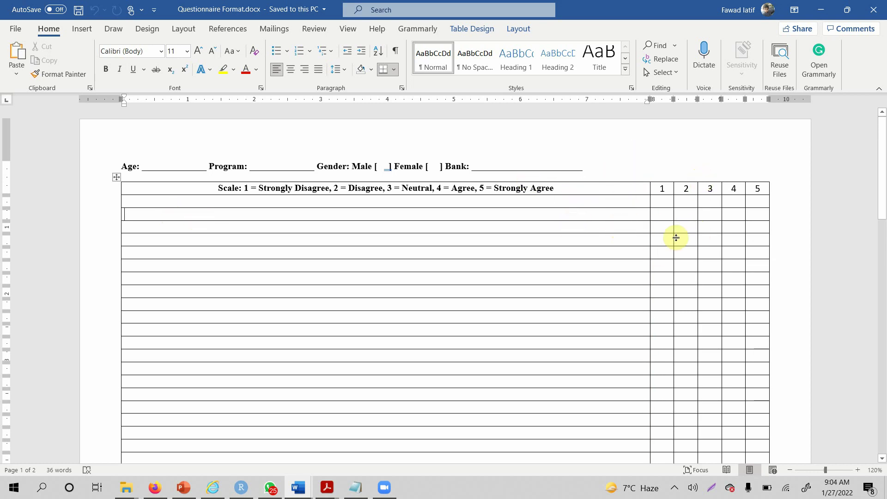
scroll(442, 206, "down", 10)
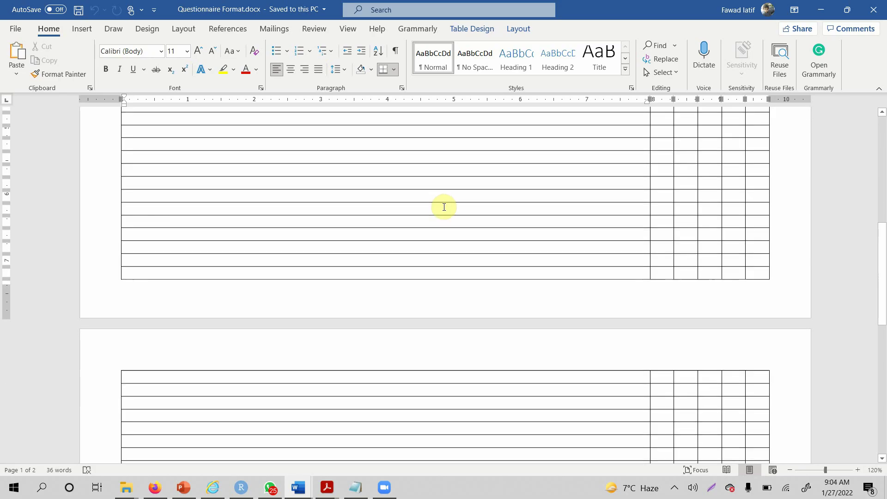
scroll(444, 205, "up", 10)
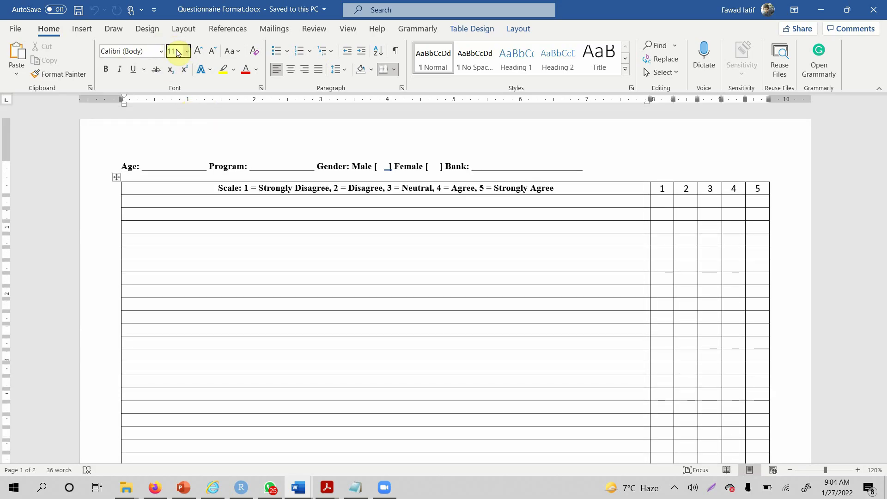
left_click(151, 202)
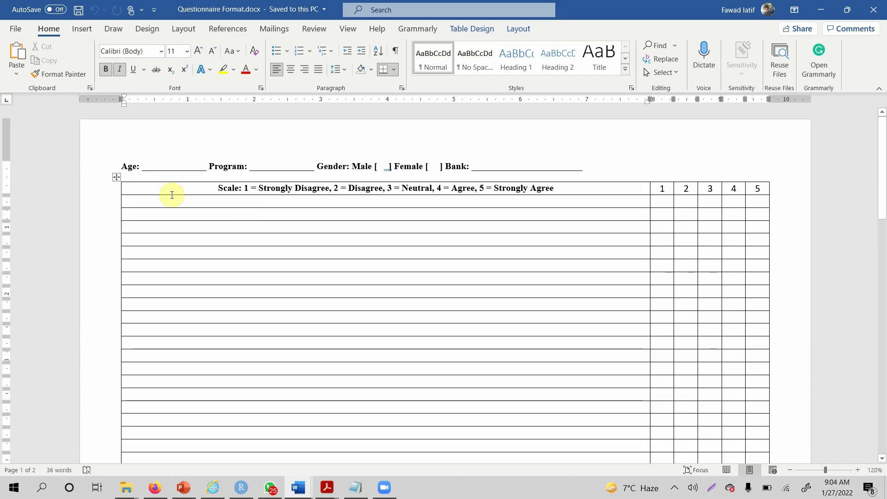
left_click(162, 54)
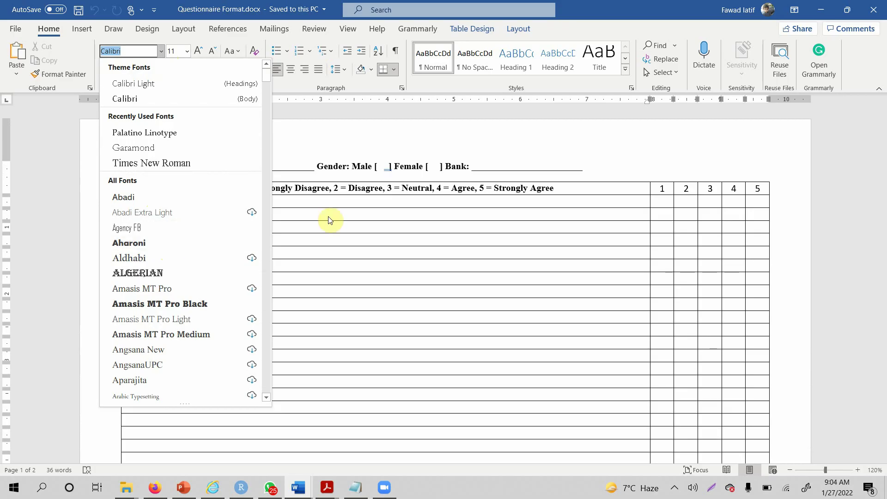
left_click(391, 189)
Scroll the table once more, then resume the presentation from the current slide.
scroll(372, 186, "down", 10)
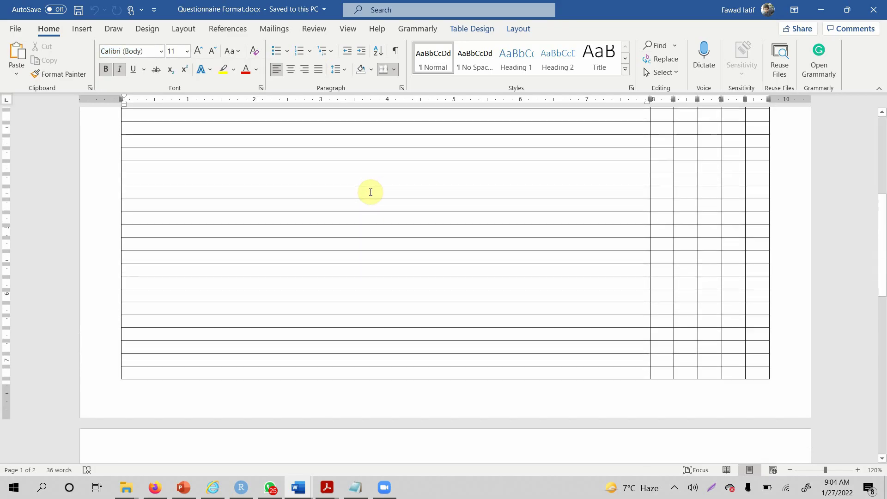
scroll(370, 193, "up", 10)
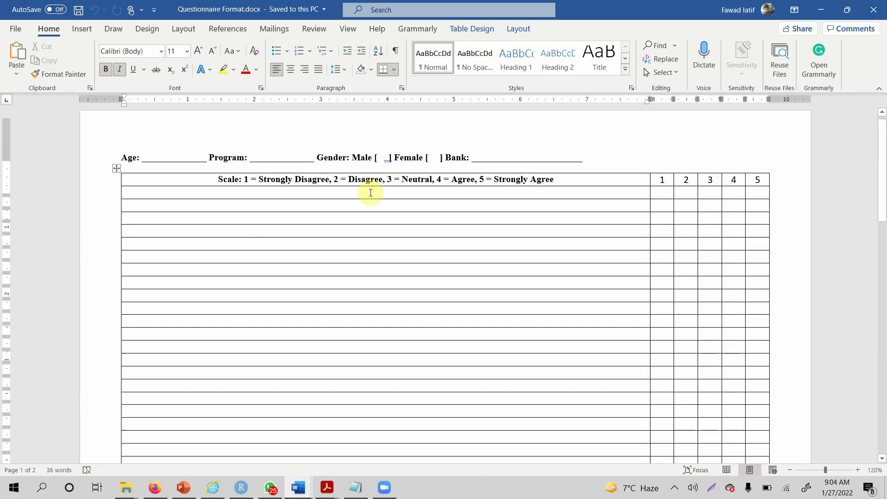
scroll(296, 225, "down", 5)
scroll(296, 224, "down", 10)
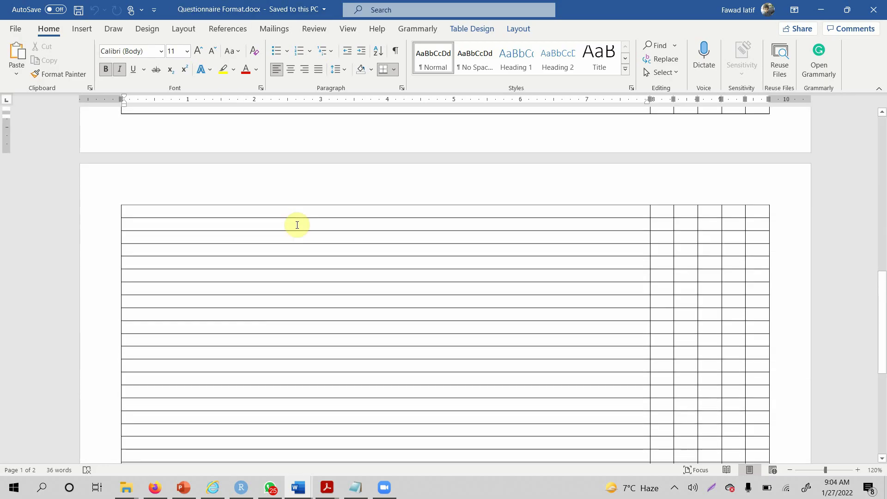
scroll(297, 225, "up", 7)
scroll(297, 225, "up", 10)
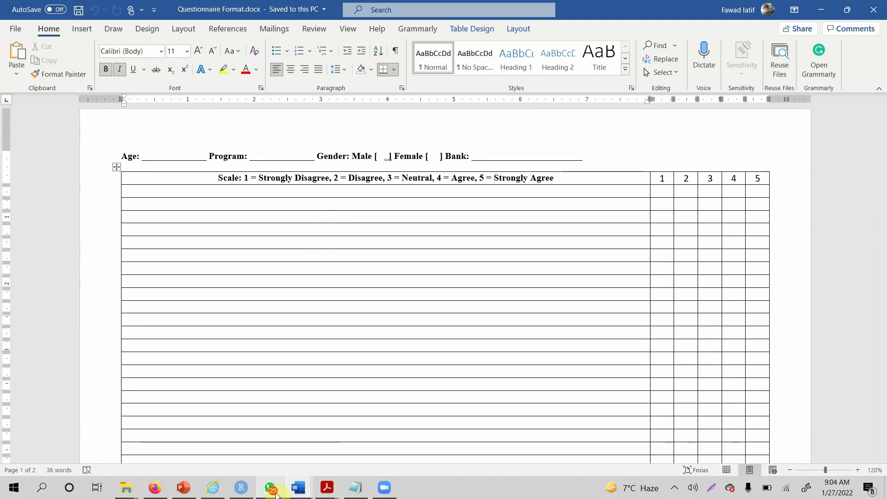
left_click(184, 489)
key("shift+F5")
Reveal the next two bullets, ending with 'Match the Response Options to the Items/Indicators/Questions'.
left_click(483, 263)
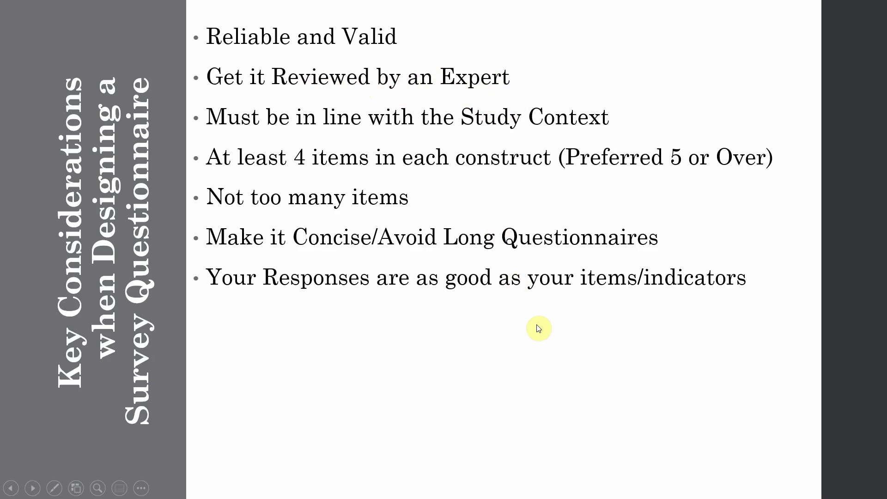
left_click(559, 349)
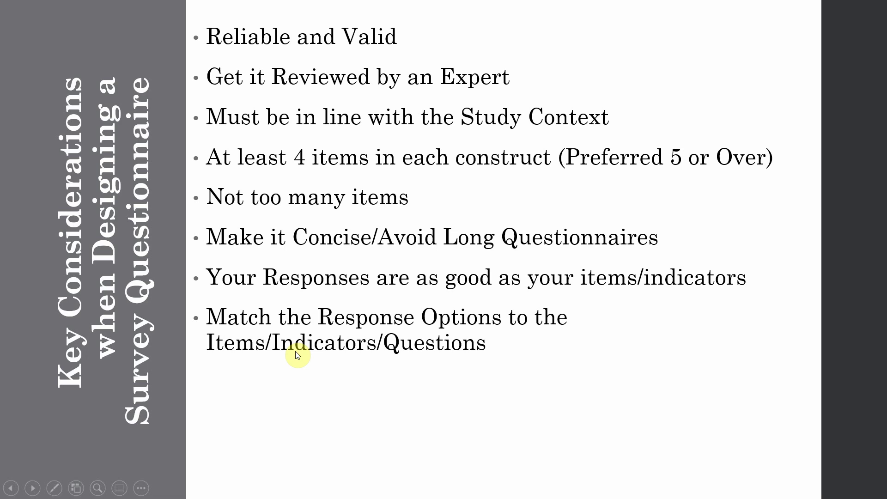
key("alt+Tab")
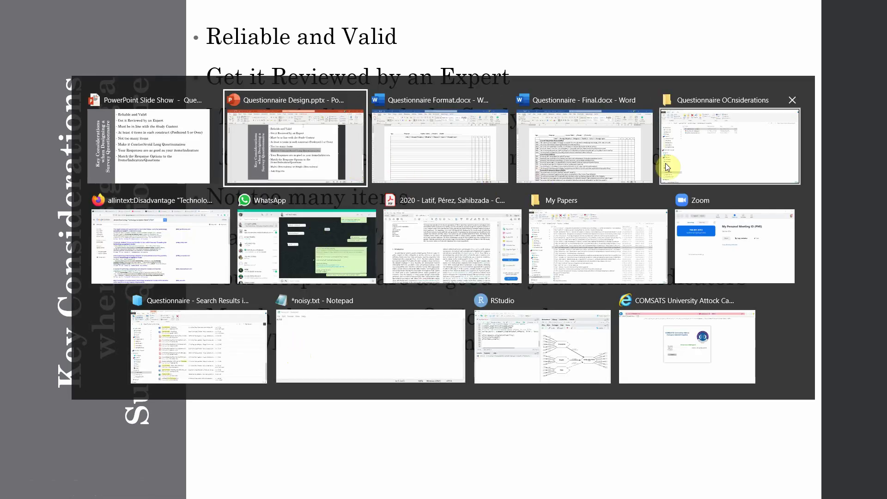
Insert a page break after the item table in Questionnaire Format.docx.
left_click(397, 157)
scroll(337, 229, "down", 10)
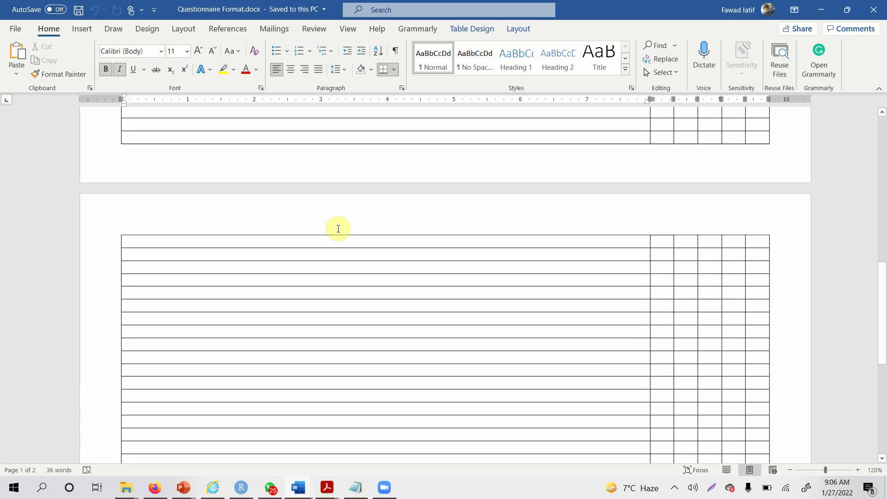
scroll(338, 228, "down", 3)
left_click(208, 360)
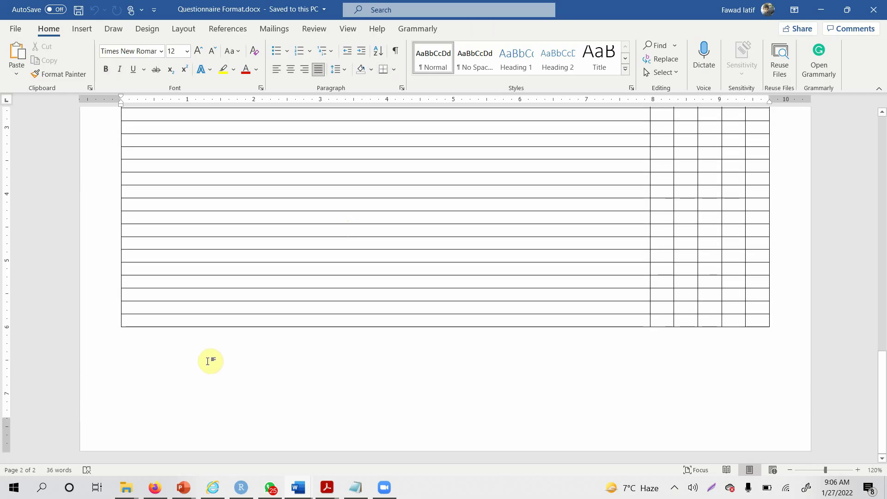
key("Return")
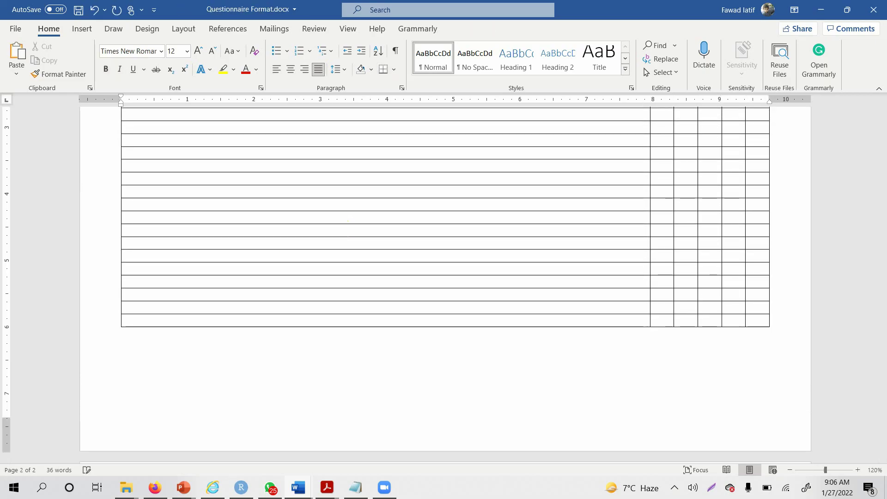
key("ctrl+Return")
Type the question 'DO you like your job' with 'Yes' and 'No' on separate lines.
type("DO you ")
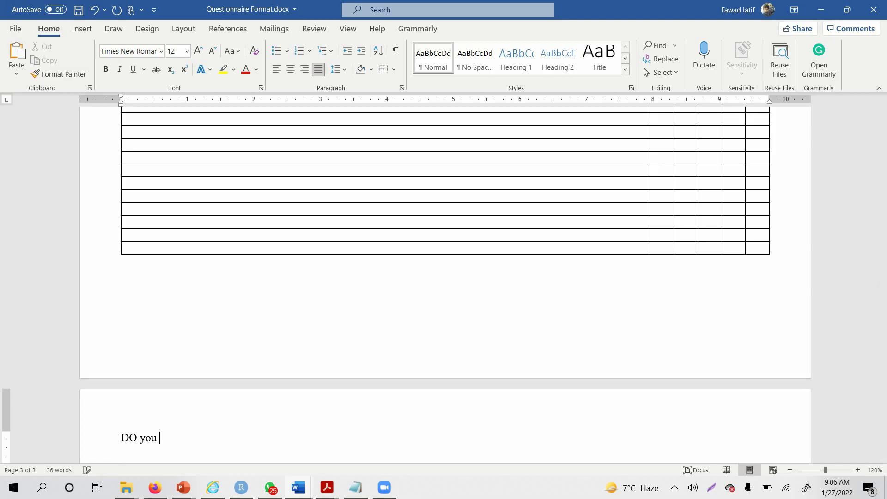
type("like your job")
key("Return")
type("Yes")
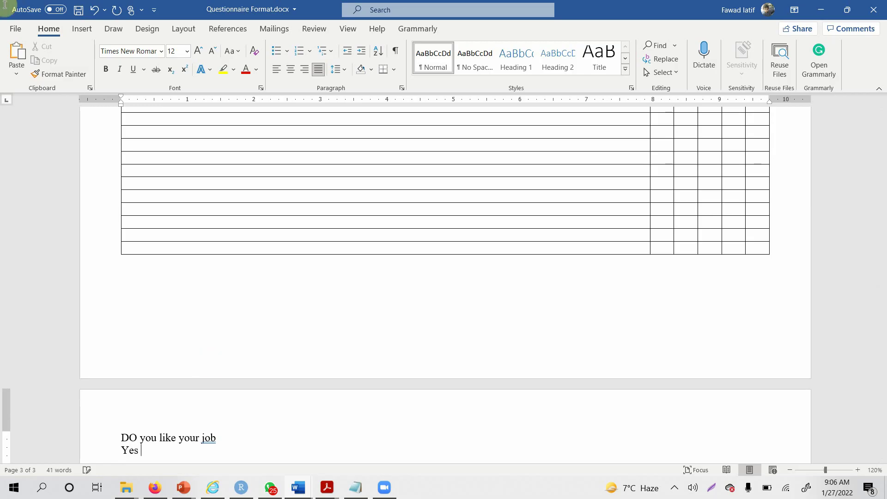
key("Return")
type("No")
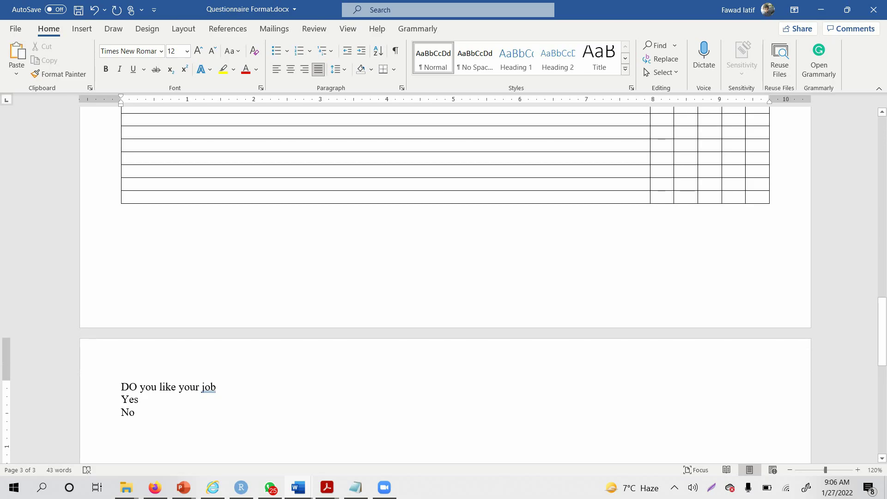
Select the yes/no question block and its answer lines, ending below the 'No' answer.
left_click_drag(122, 387, 245, 387)
left_click(227, 384)
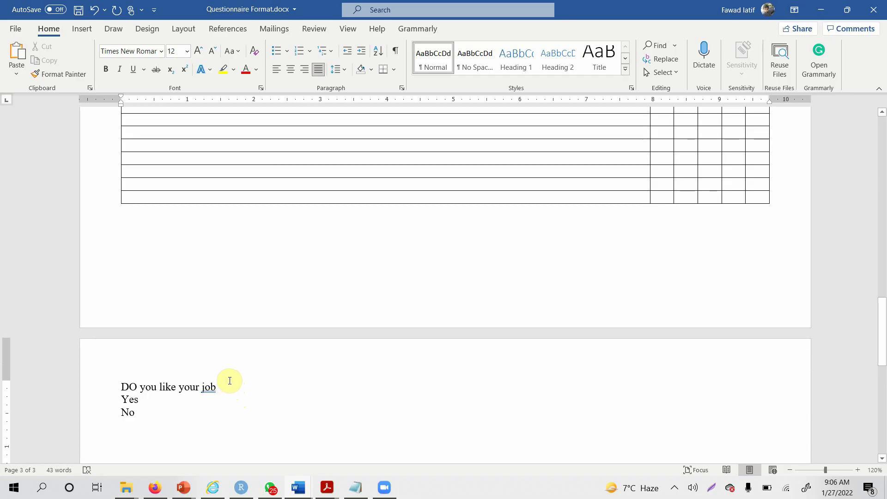
left_click_drag(231, 381, 164, 411)
left_click(123, 386)
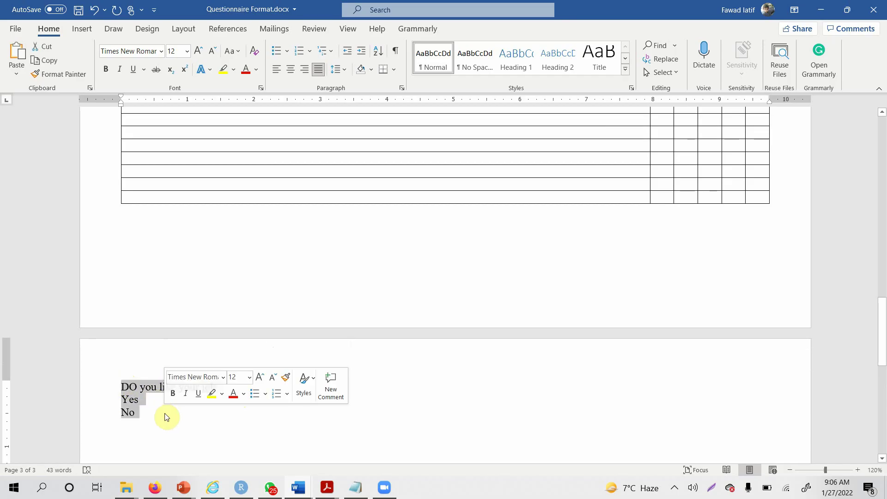
left_click(145, 416)
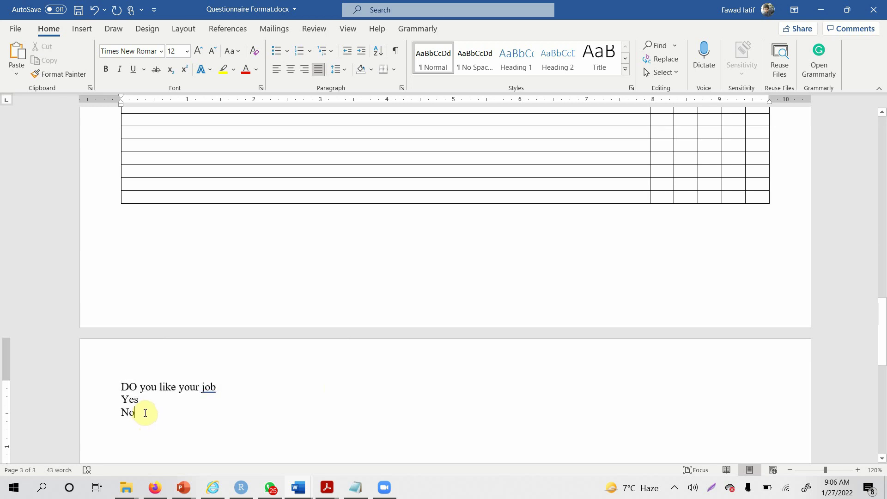
left_click_drag(145, 413, 125, 396)
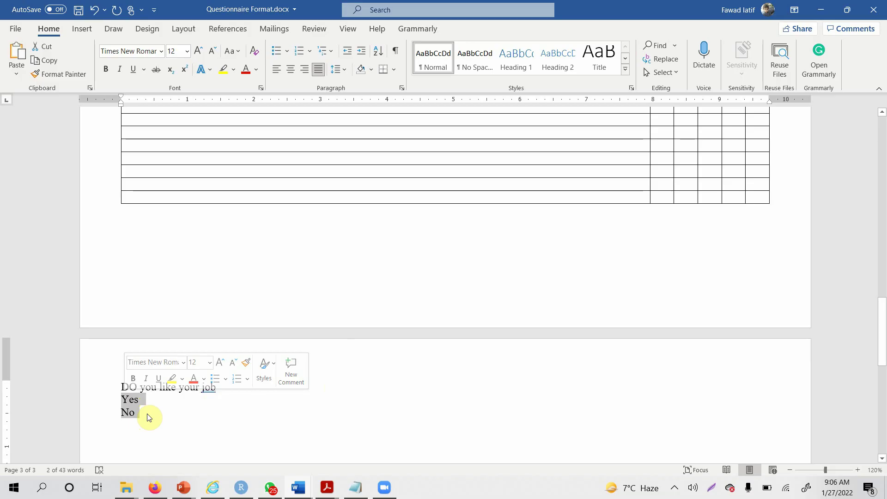
left_click(148, 414)
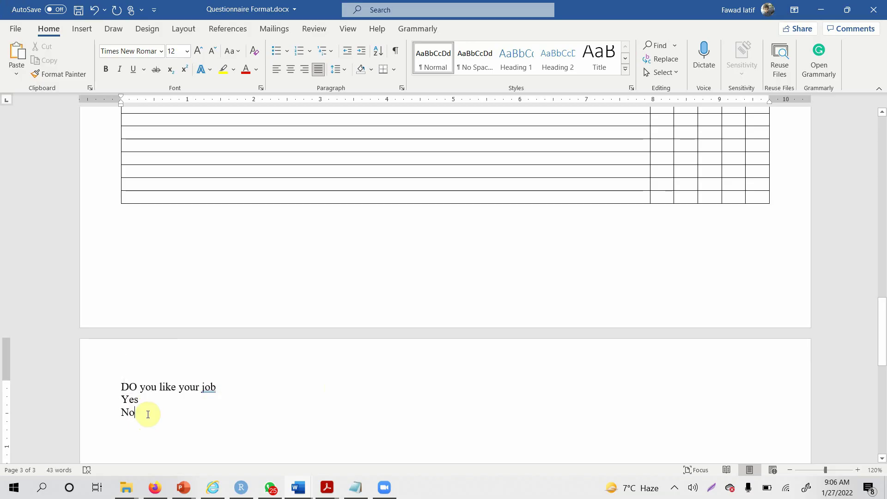
left_click_drag(148, 414, 111, 390)
left_click(149, 416)
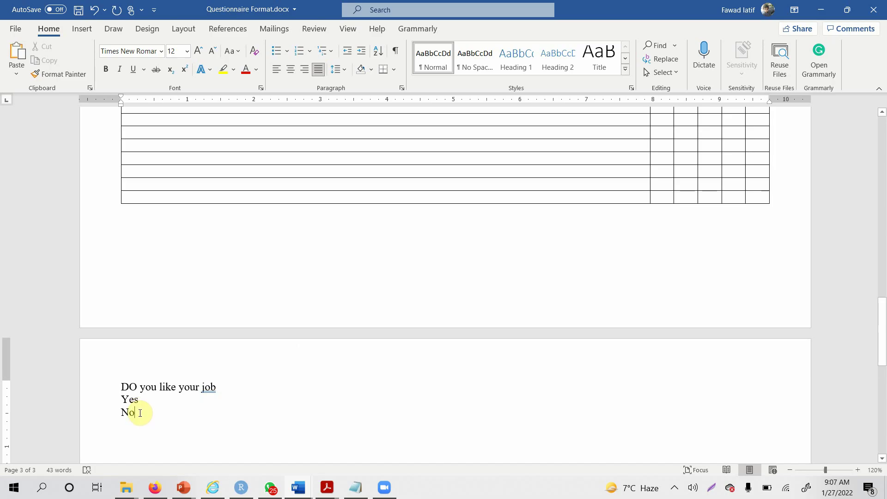
mouse_move(141, 417)
left_mouse_down()
mouse_move(117, 388)
mouse_move(149, 396)
mouse_move(158, 414)
left_mouse_up()
left_click(159, 419)
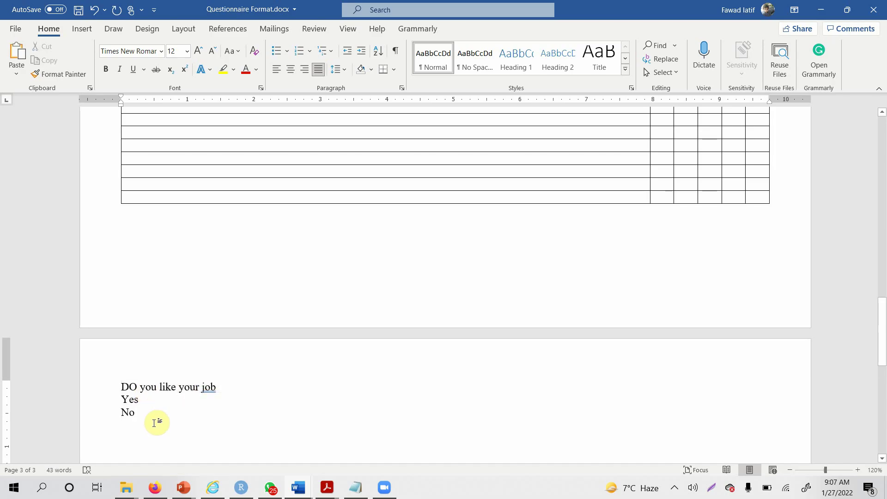
Add the statement 'I love my Job' with an 'SD - SA' scale line below it.
key("Return")
type("I ")
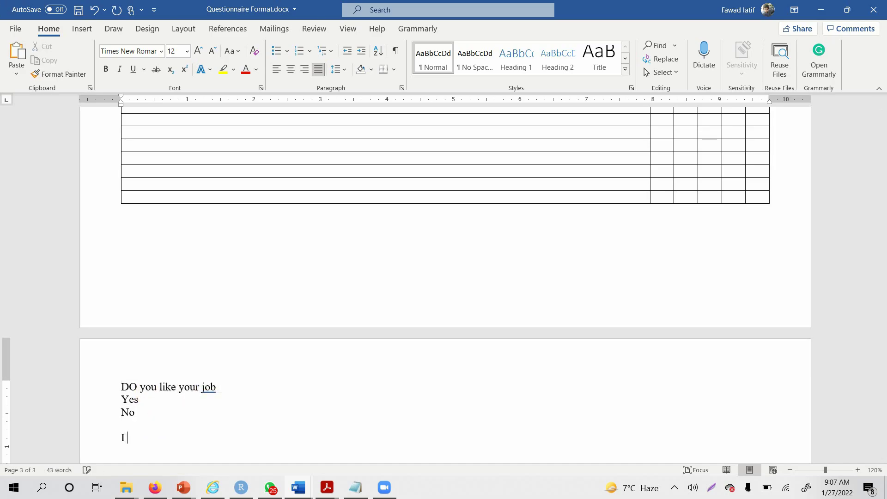
type("love my Job")
key("Return")
type("I")
key("BackSpace")
left_click(154, 423)
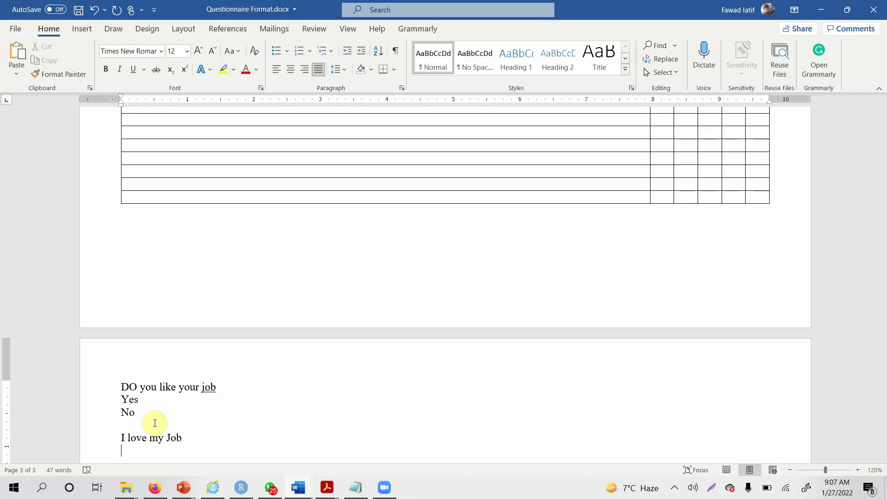
type("SD - SA")
key("Return")
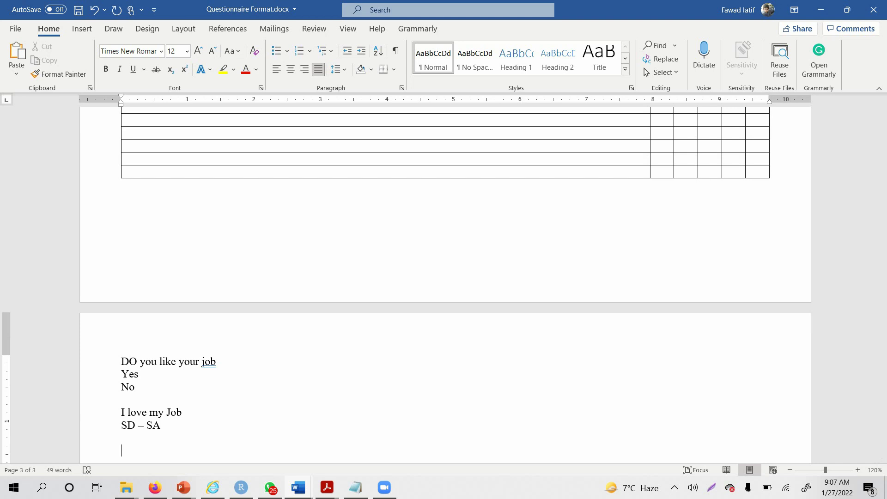
Add the statement 'I would like to switch my Job' followed by a 'Likert' scale line.
type("I would like to switch ")
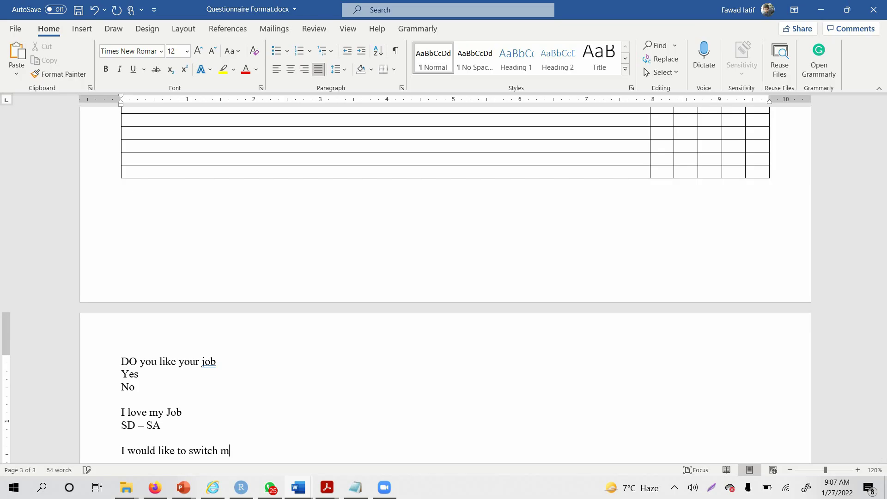
type("my Job")
key("Return")
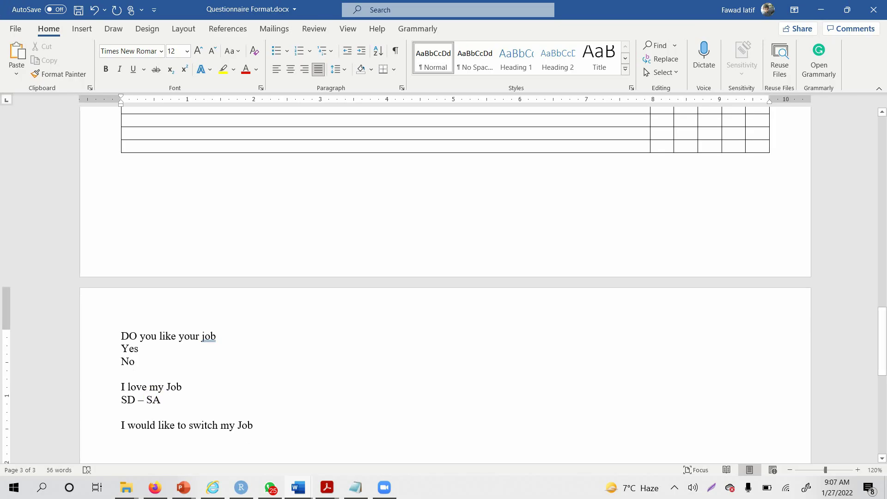
triple_click(153, 422)
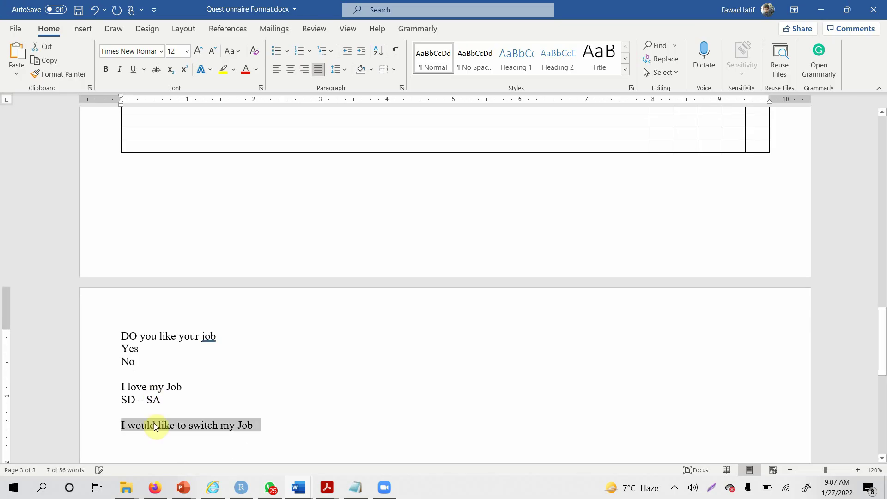
left_click(154, 439)
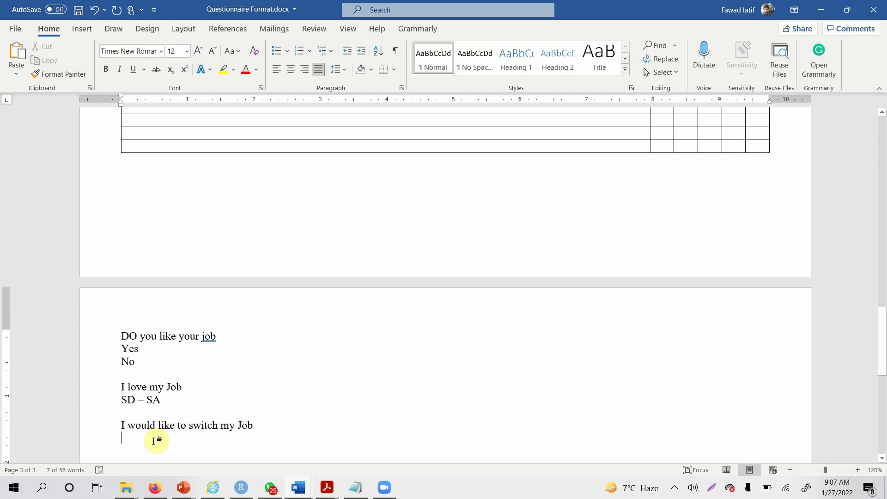
left_click(277, 429)
left_click_drag(277, 428, 123, 426)
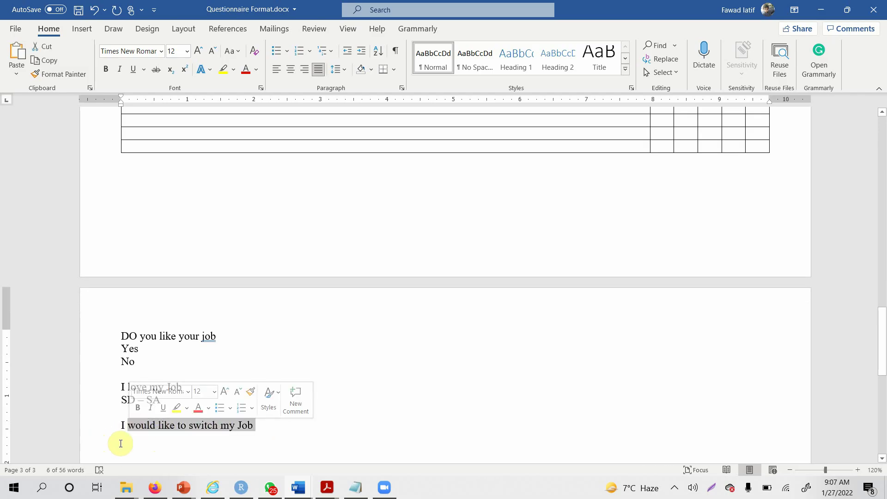
left_click(122, 442)
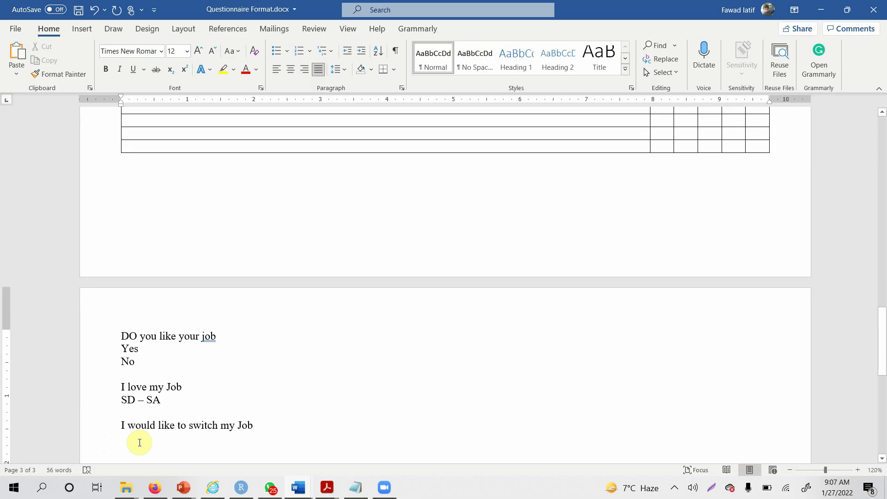
type("Lik")
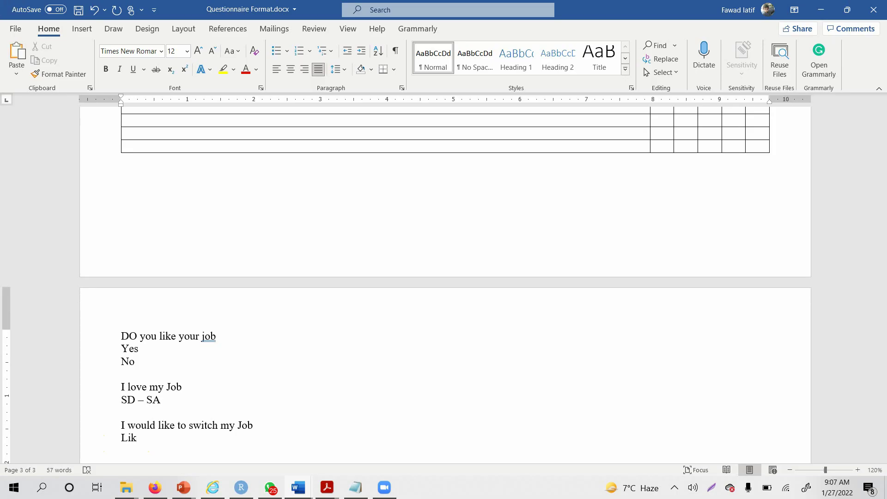
type("ert Scale")
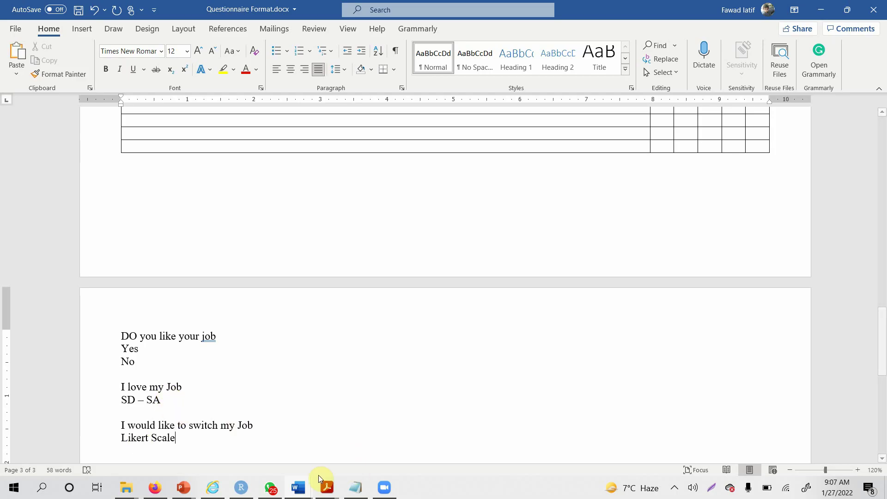
key("alt+Tab")
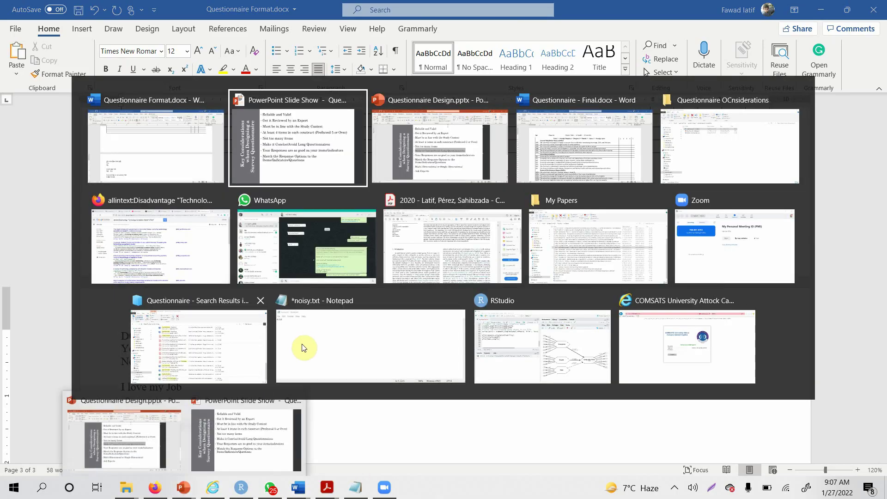